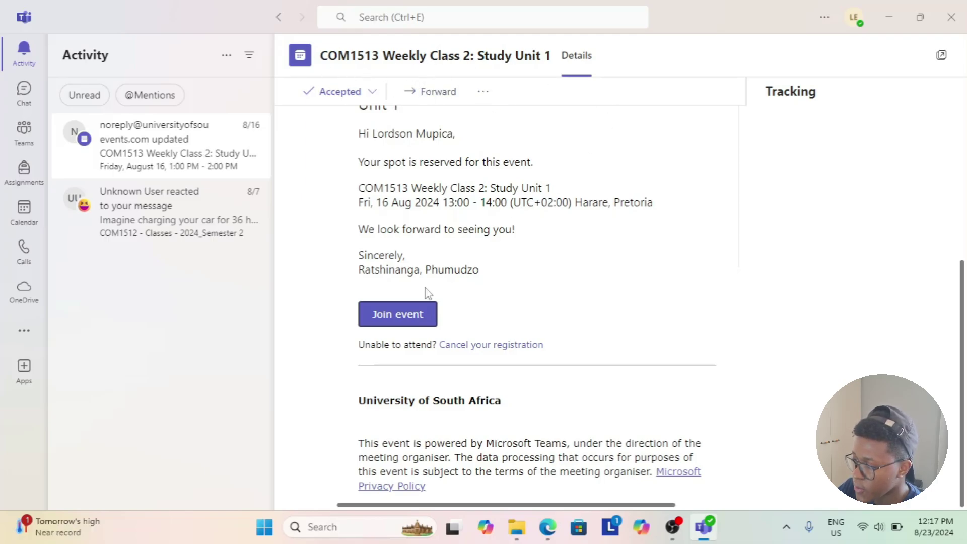
- Join the COM1513 Weekly Class 2 event in the Teams app with the speaker volume lowered and the microphone off
{"action": "left_click", "coordinate": [403, 323]}
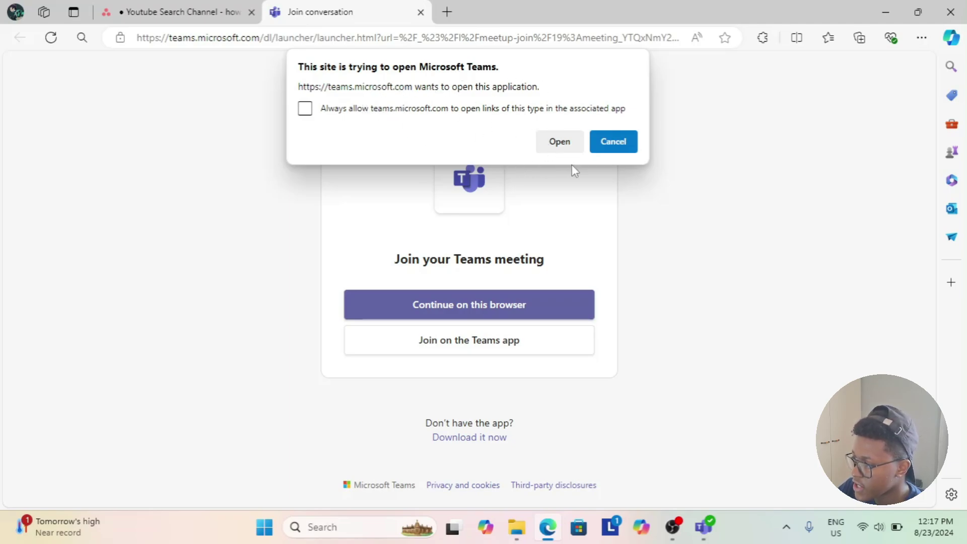
{"action": "left_click", "coordinate": [559, 143]}
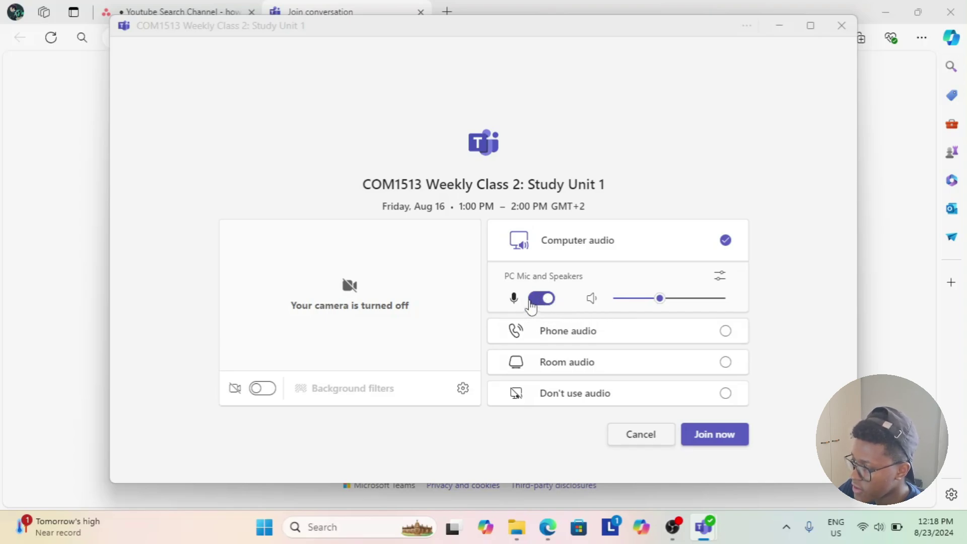
{"action": "left_click_drag", "start_coordinate": [660, 304], "coordinate": [629, 308]}
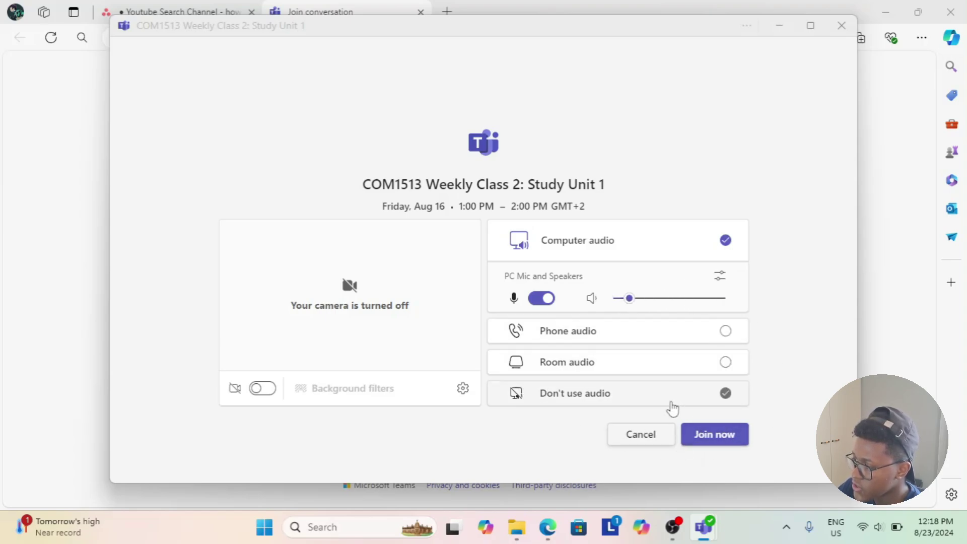
{"action": "left_click", "coordinate": [544, 300]}
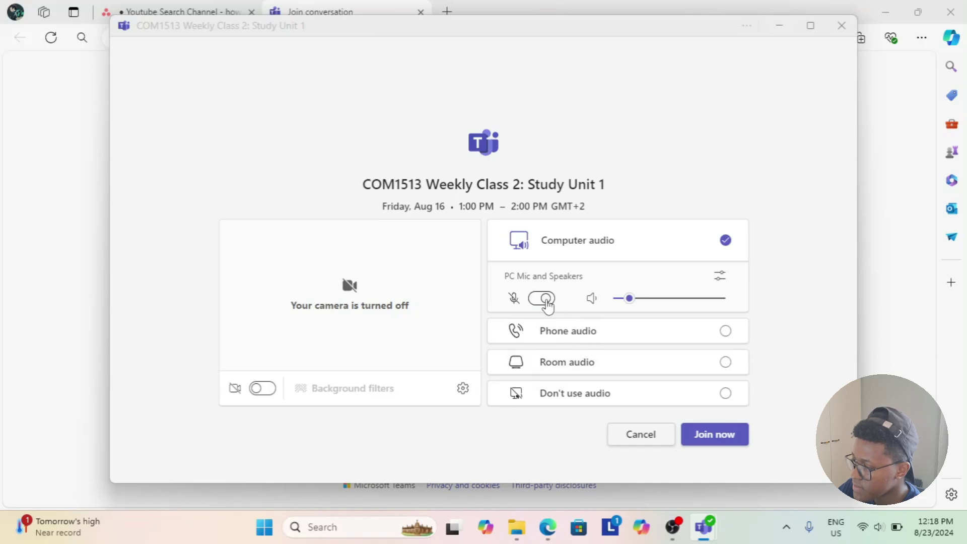
{"action": "left_click", "coordinate": [722, 435]}
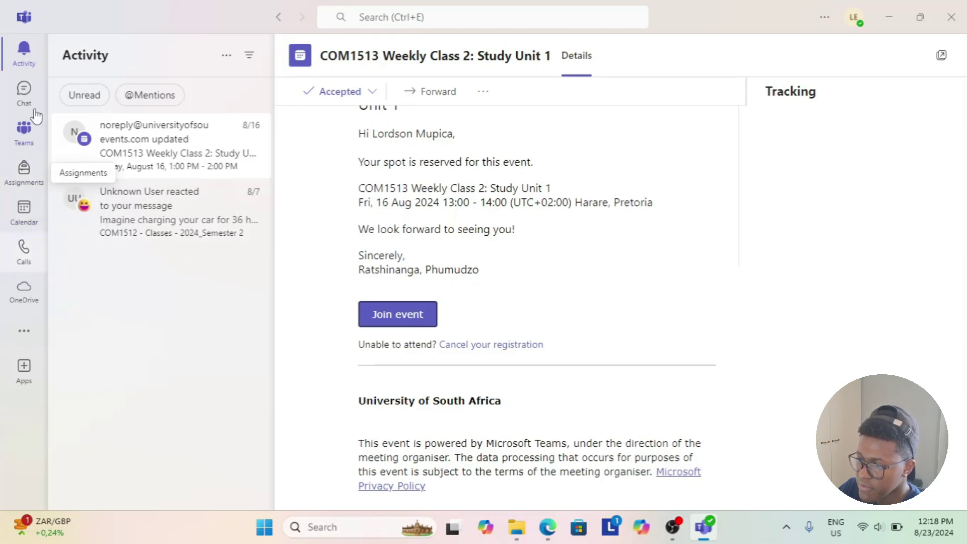
- Look up the COM1513 Weekly Class 2 event in the calendar's week of August 12 and view its summary
{"action": "left_click", "coordinate": [23, 214]}
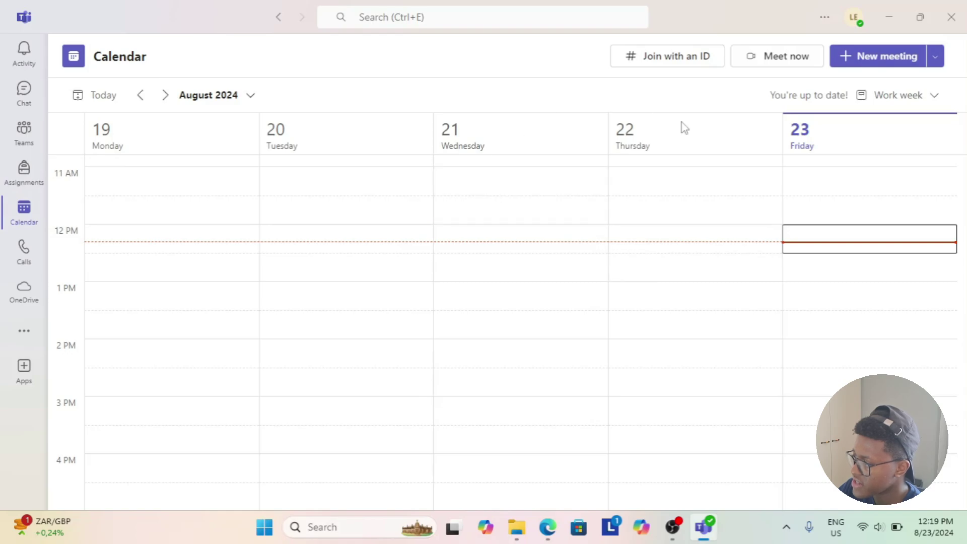
{"action": "left_click", "coordinate": [139, 95]}
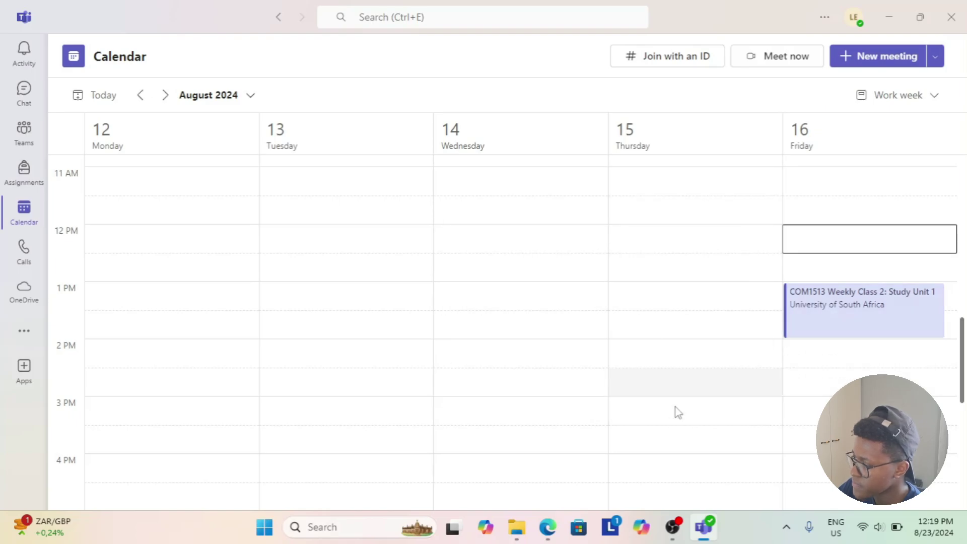
{"action": "left_click", "coordinate": [844, 298]}
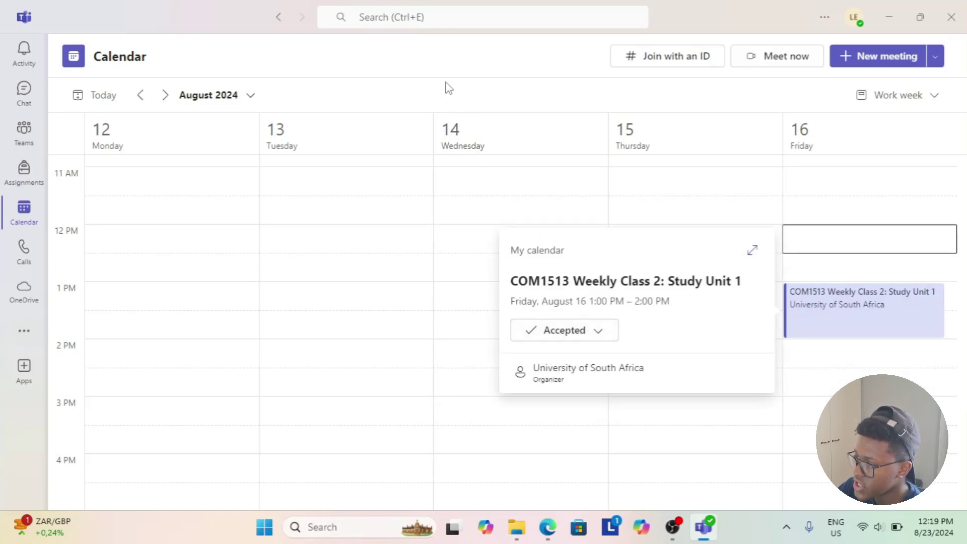
{"action": "left_click", "coordinate": [453, 61]}
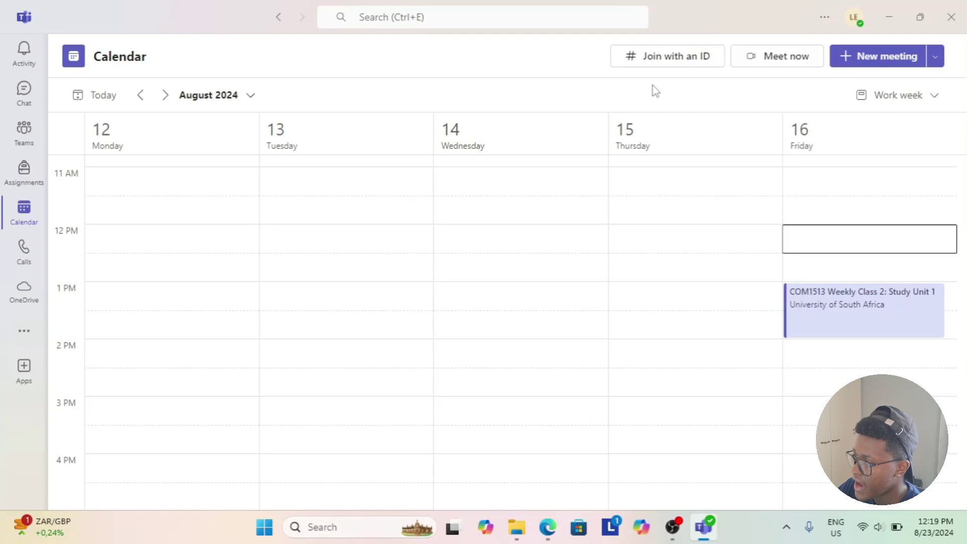
- Look over the form for joining a meeting by ID and the options and form for scheduling a new meeting
{"action": "left_click", "coordinate": [696, 68]}
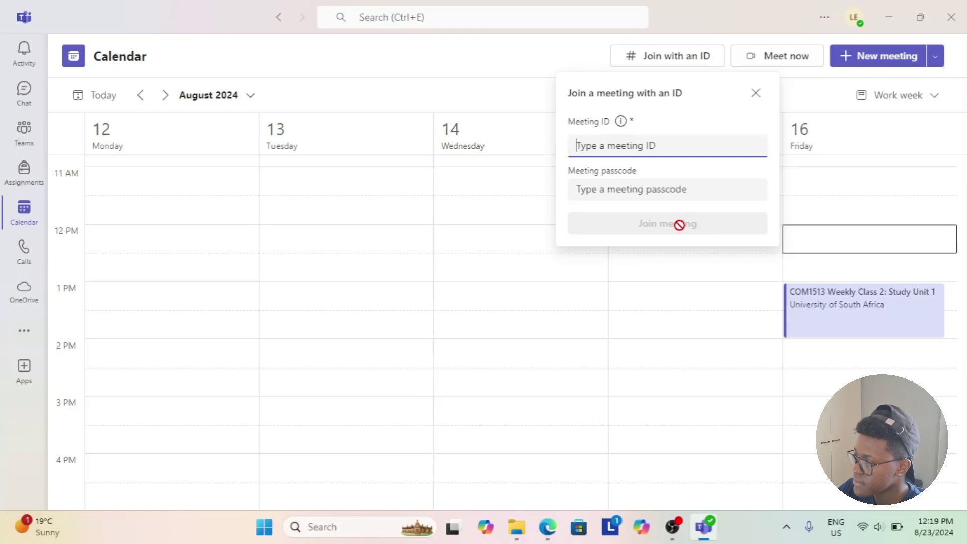
{"action": "key", "text": "Escape"}
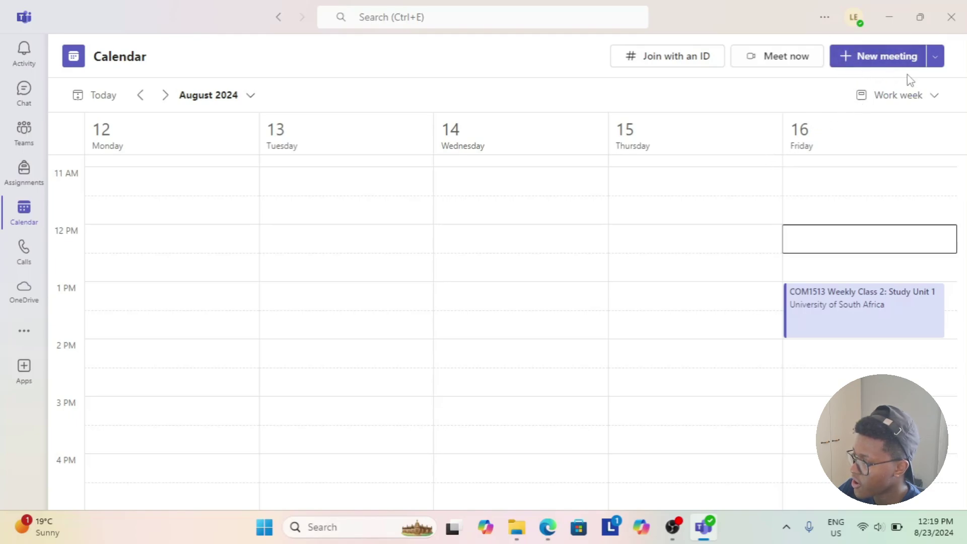
{"action": "left_click", "coordinate": [936, 62]}
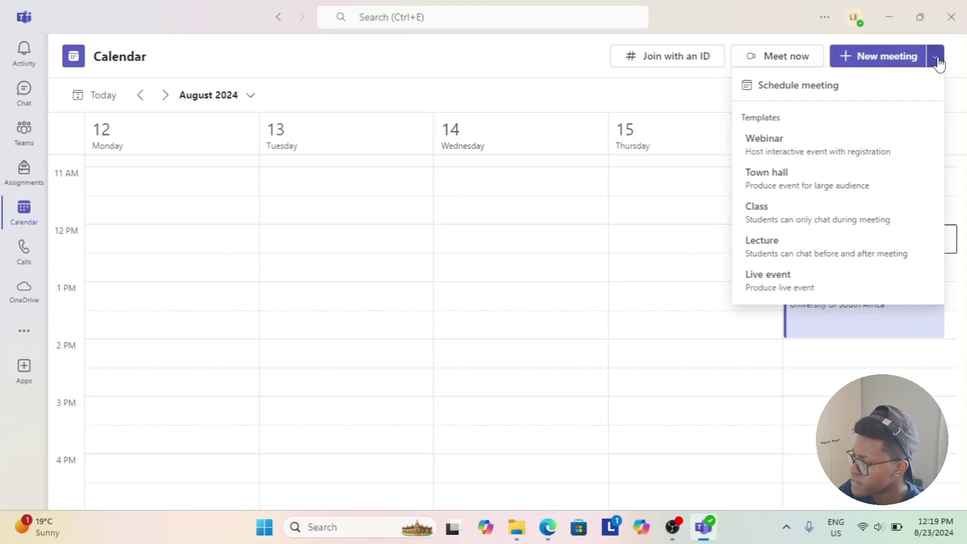
{"action": "left_click", "coordinate": [881, 59]}
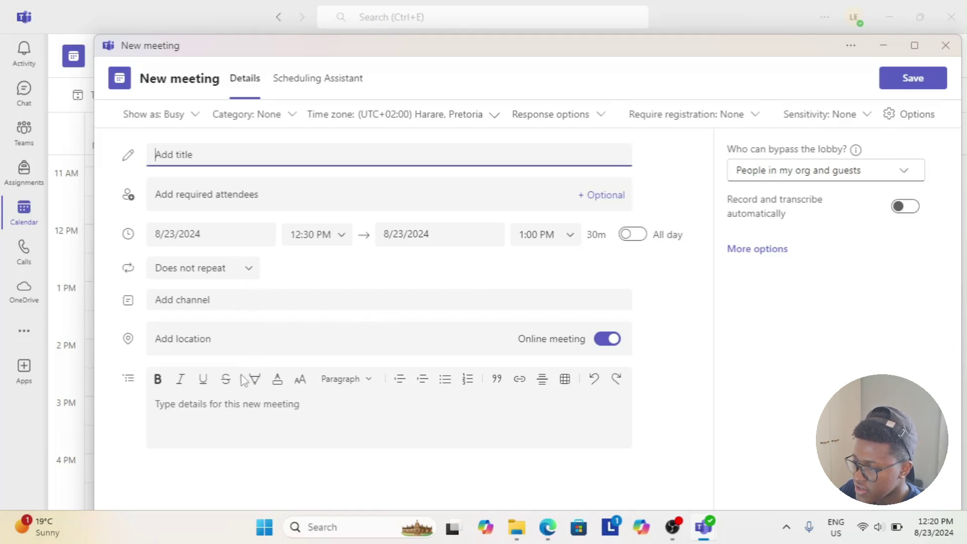
{"action": "left_click", "coordinate": [204, 407]}
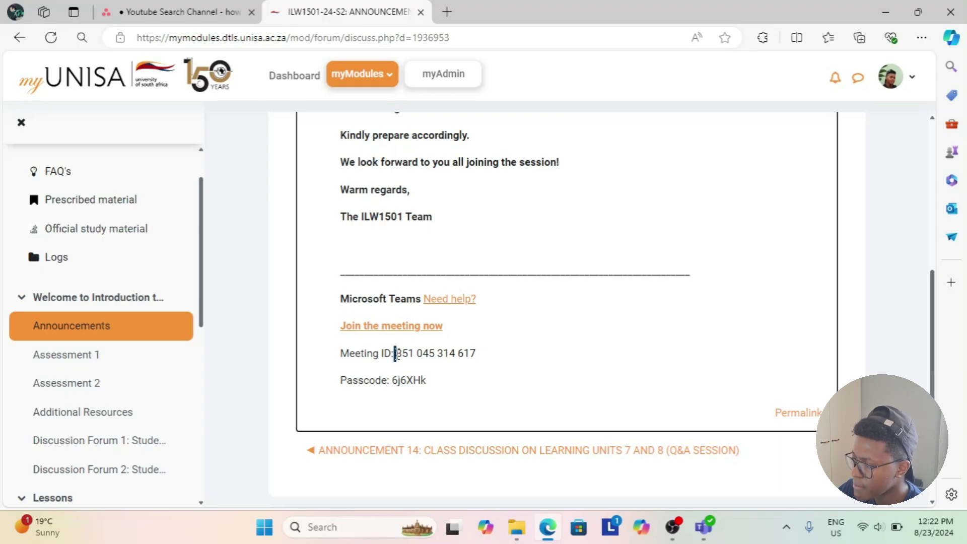
- Copy the meeting ID from the ILW1501 announcement and paste it into the form for joining a meeting by ID in Teams
{"action": "left_click_drag", "start_coordinate": [394, 353], "coordinate": [477, 365]}
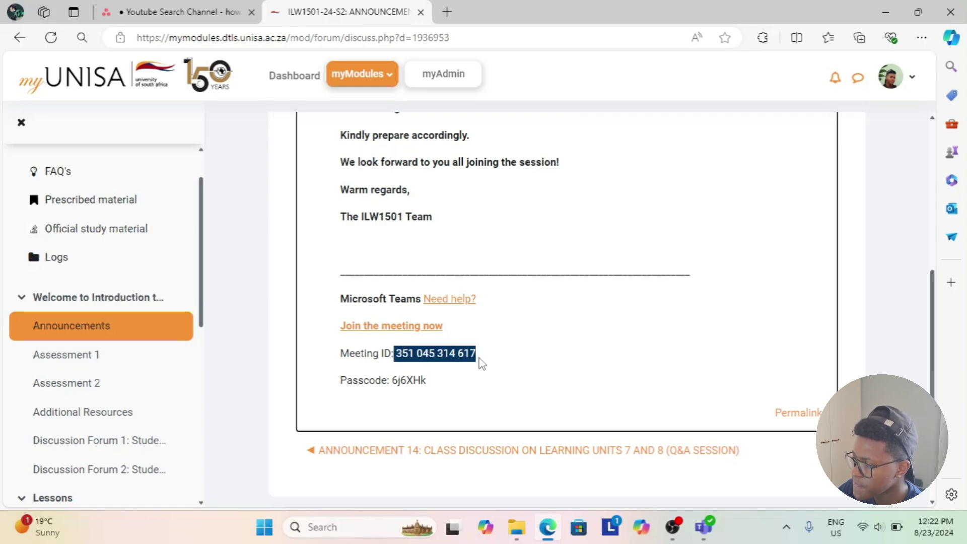
{"action": "right_click", "coordinate": [445, 359]}
{"action": "left_click", "coordinate": [487, 109]}
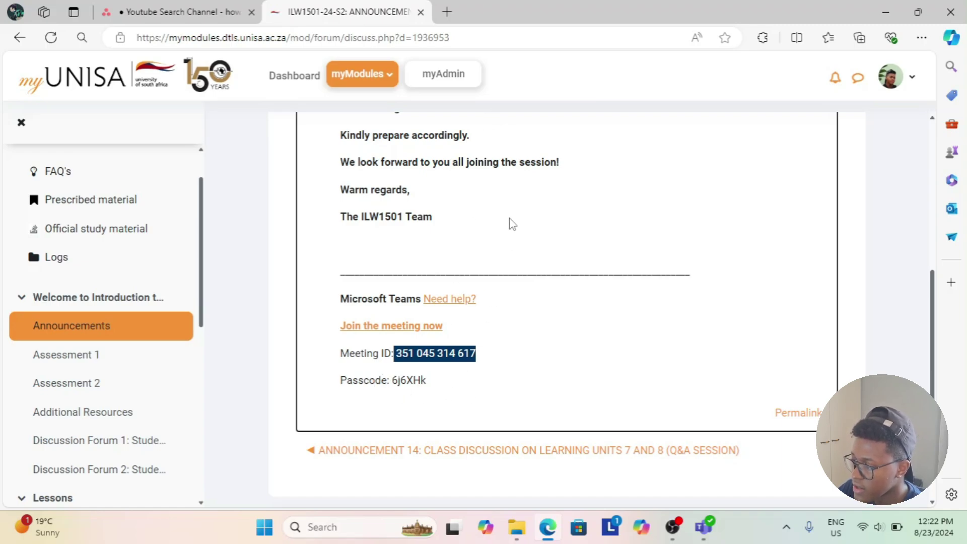
{"action": "left_click", "coordinate": [704, 526]}
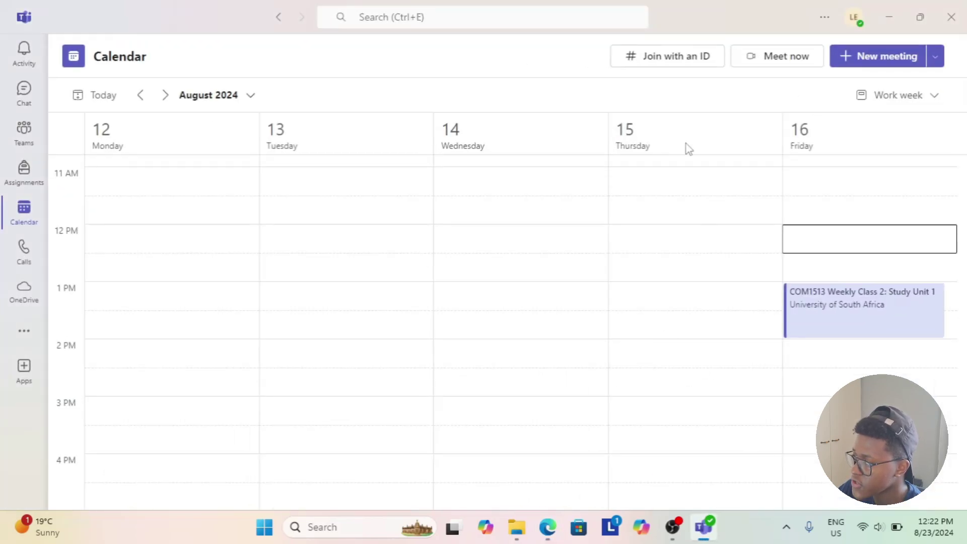
{"action": "left_click", "coordinate": [670, 59]}
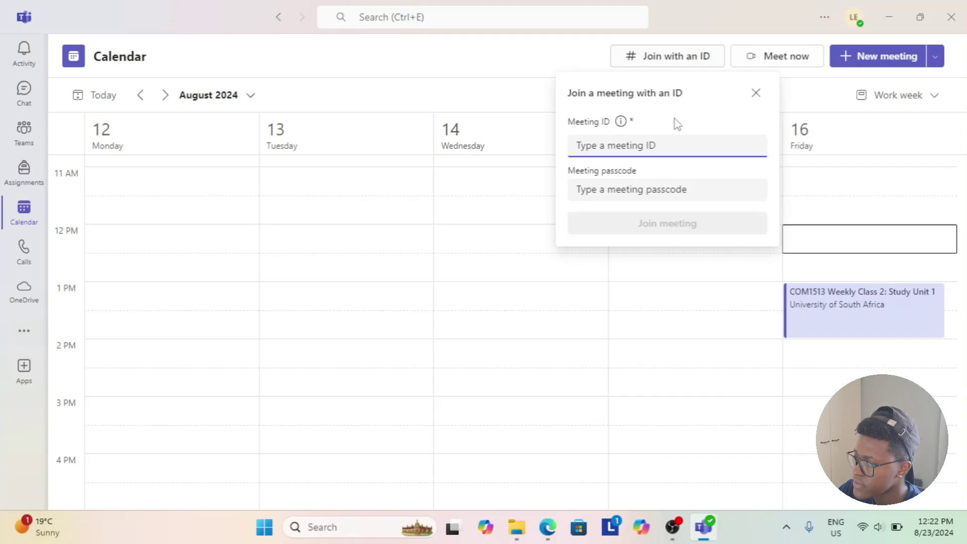
{"action": "right_click", "coordinate": [623, 141]}
{"action": "left_click", "coordinate": [672, 198]}
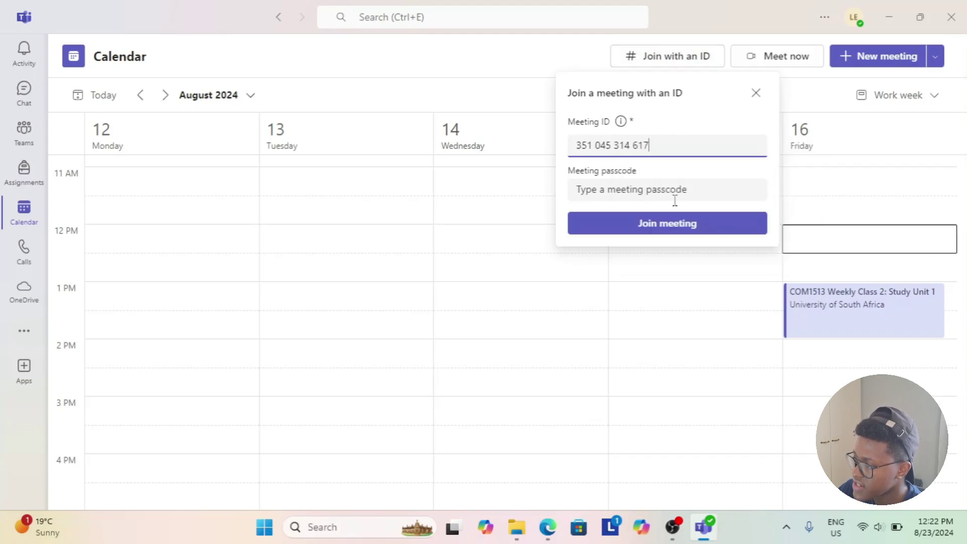
- Copy the meeting passcode from the ILW1501 announcement in Edge and paste it into the meeting passcode field in Teams
{"action": "left_click", "coordinate": [632, 182]}
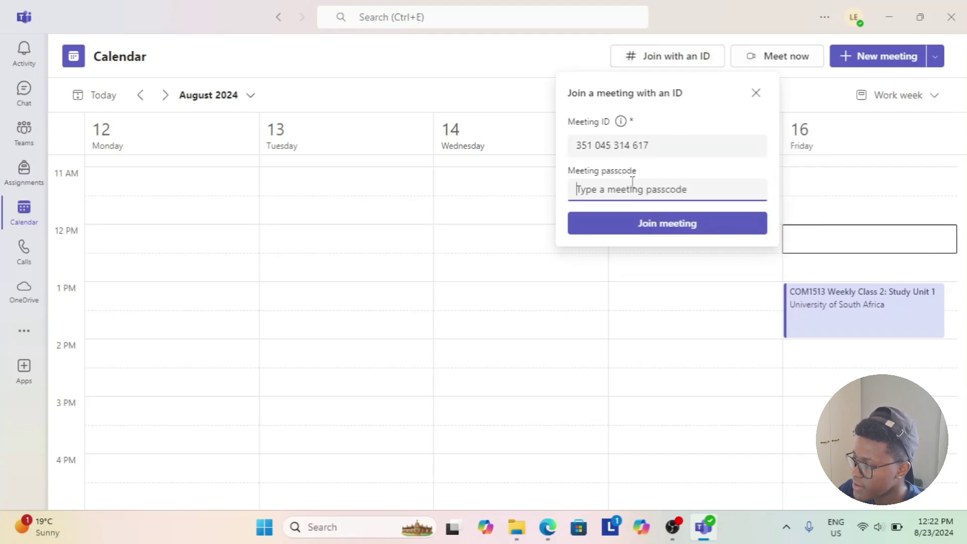
{"action": "left_click", "coordinate": [543, 526]}
{"action": "left_click_drag", "start_coordinate": [393, 381], "coordinate": [426, 381]}
{"action": "right_click", "coordinate": [419, 382]}
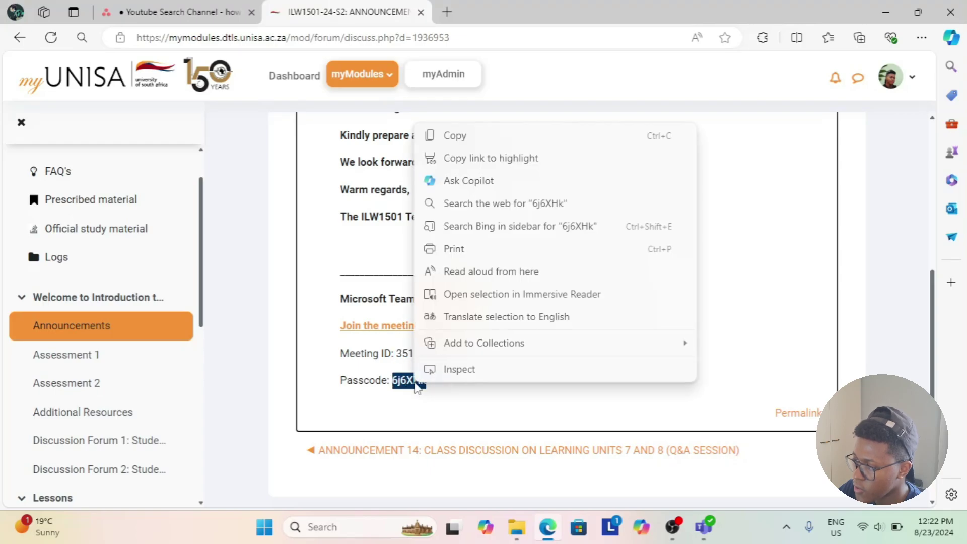
{"action": "left_click", "coordinate": [467, 137]}
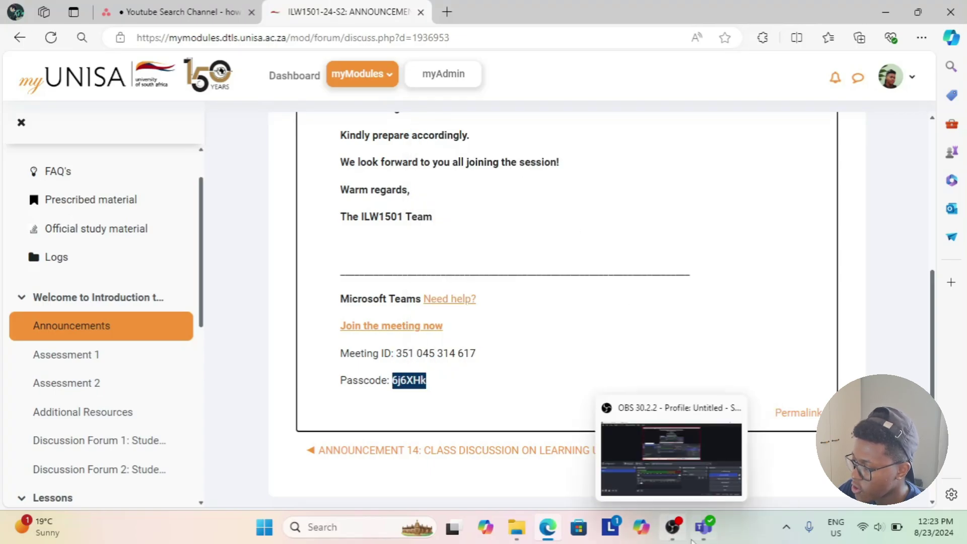
{"action": "left_click", "coordinate": [703, 538]}
{"action": "right_click", "coordinate": [612, 187]}
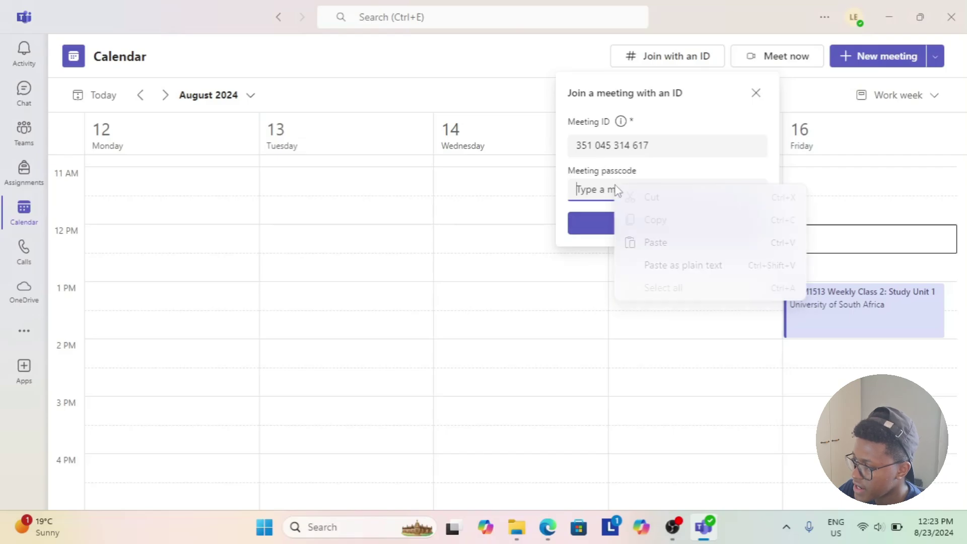
{"action": "left_click", "coordinate": [656, 266]}
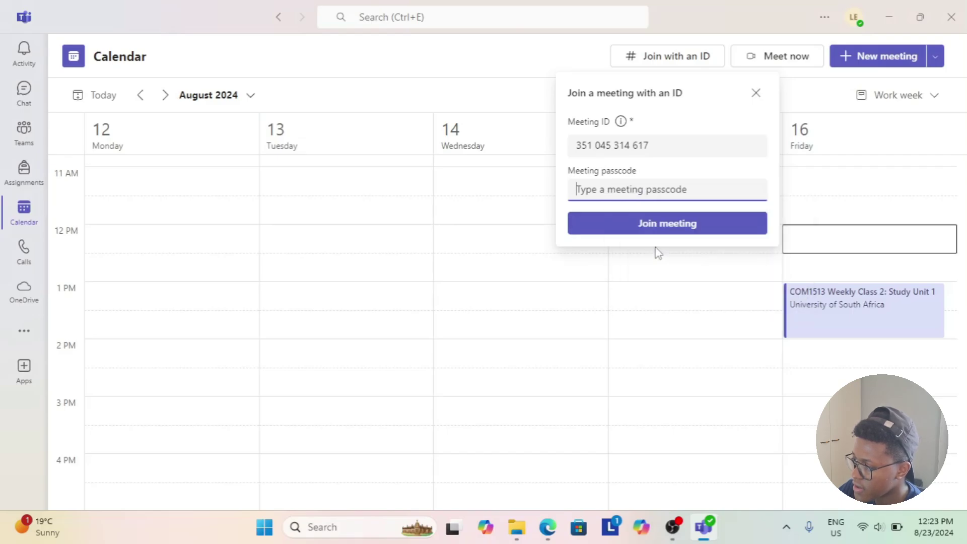
- Proceed to the meeting's pre-join screen and raise the computer speaker volume
{"action": "left_click", "coordinate": [684, 226]}
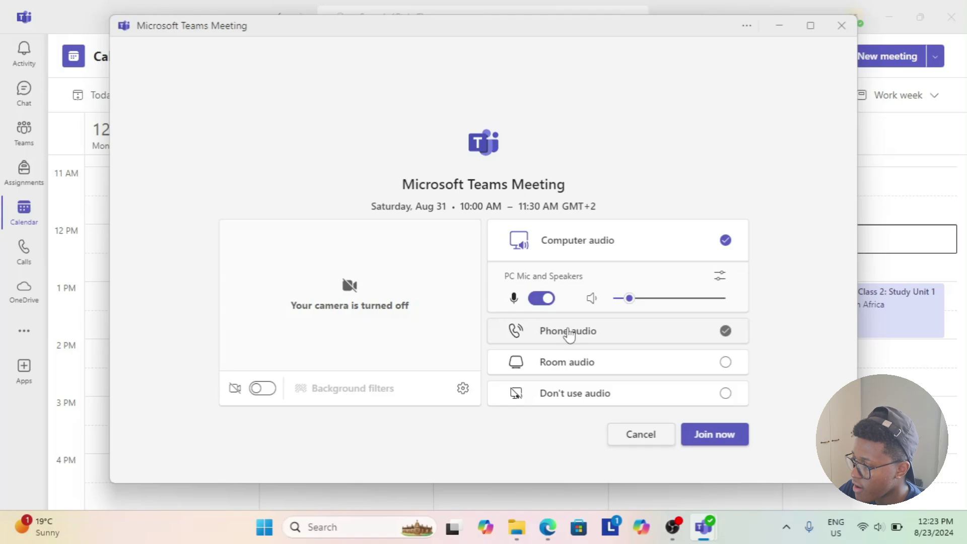
{"action": "left_click_drag", "start_coordinate": [629, 299], "coordinate": [659, 298]}
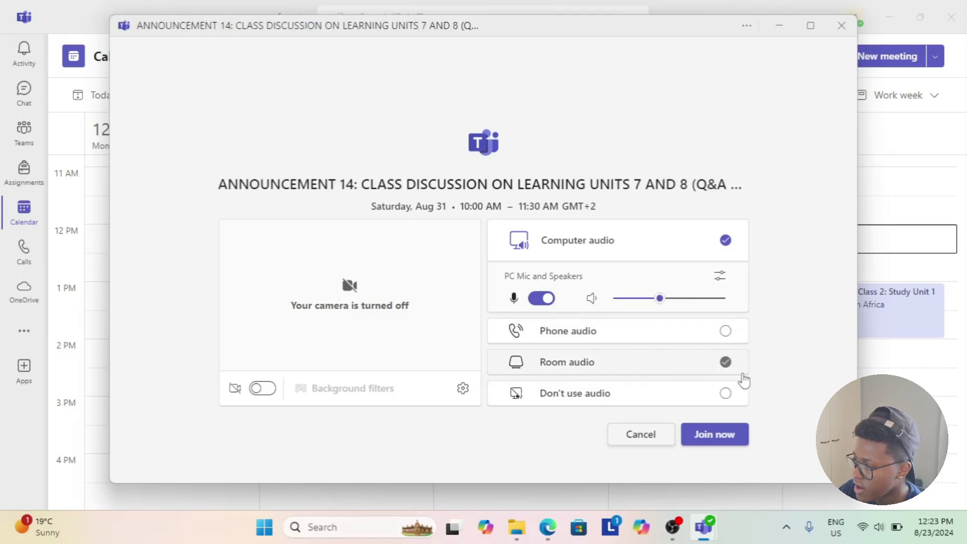